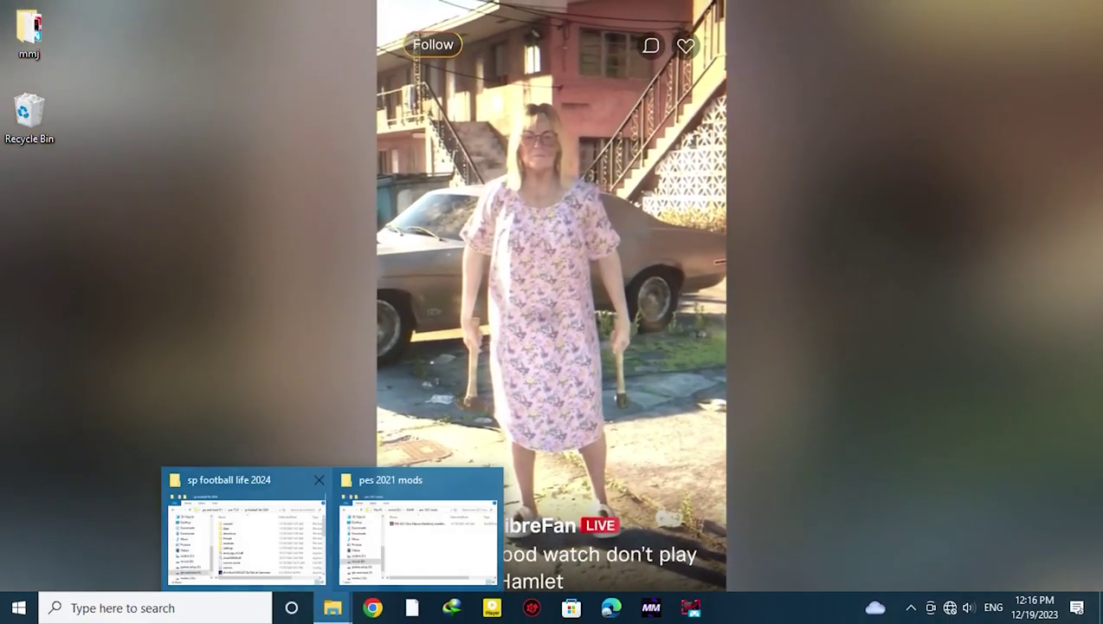
- Extract the Marcus Rashford face RAR archive in place within the pes 2021 mods folder
{"action": "left_click", "coordinate": [246, 519]}
{"action": "left_click", "coordinate": [332, 607]}
{"action": "left_click", "coordinate": [410, 529]}
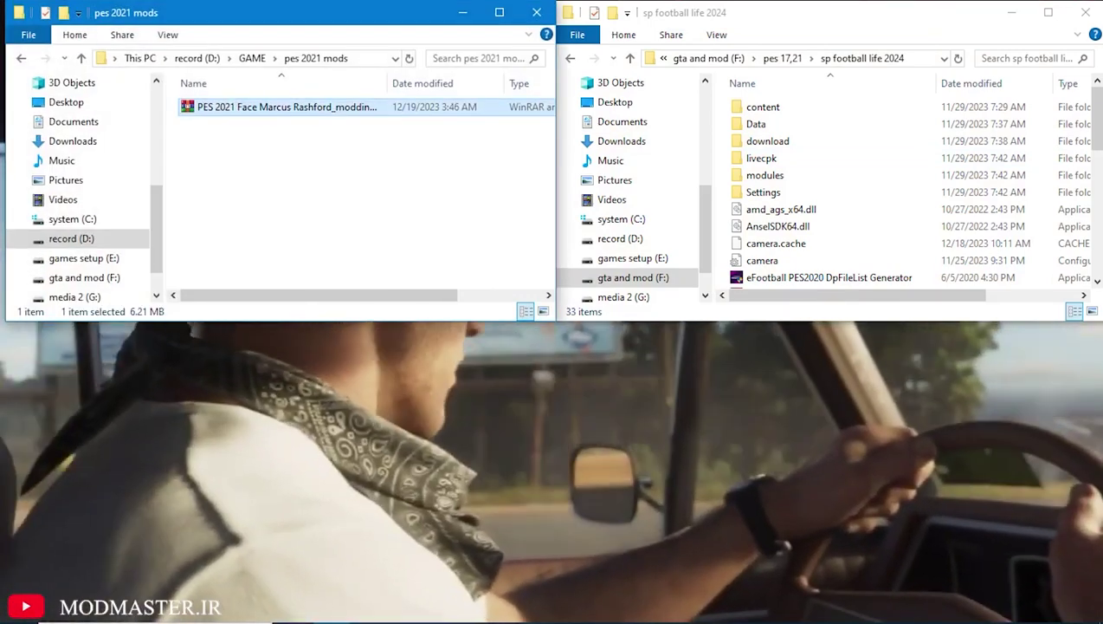
{"action": "right_click", "coordinate": [280, 104]}
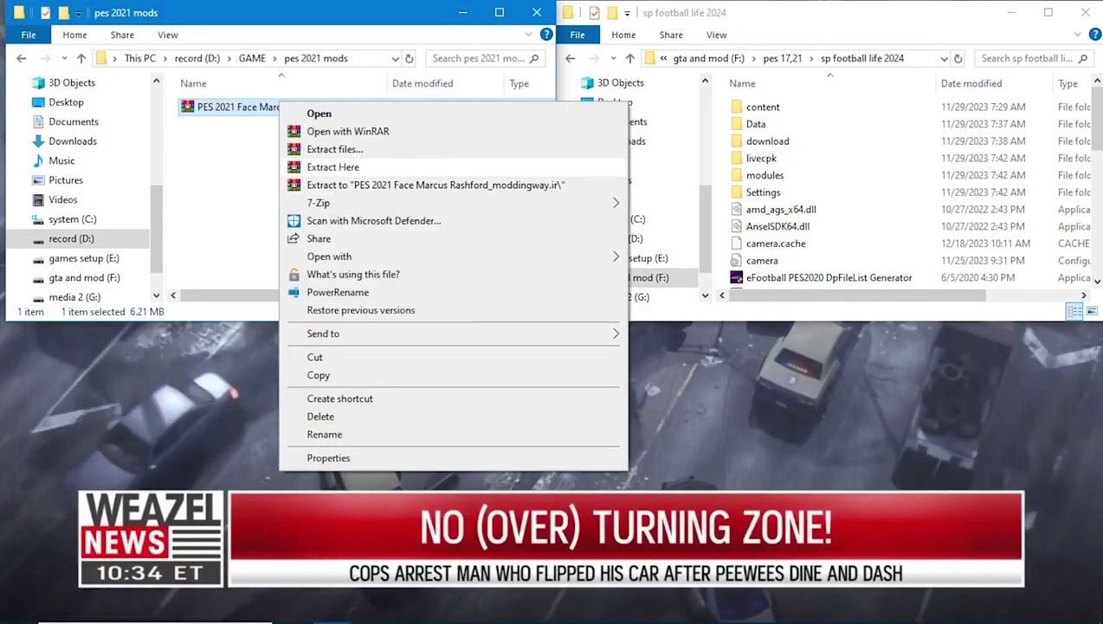
{"action": "left_click", "coordinate": [433, 185]}
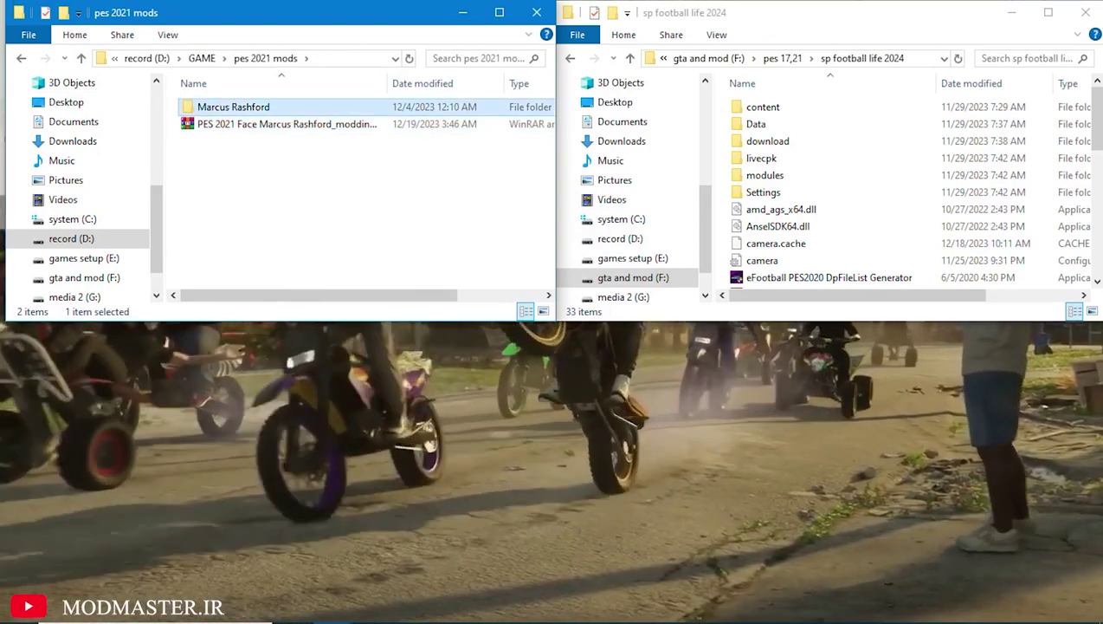
- Show Marcus Rashford's 110638 folder beside the game's livecpk Faces face real folder
{"action": "double_click", "coordinate": [233, 106]}
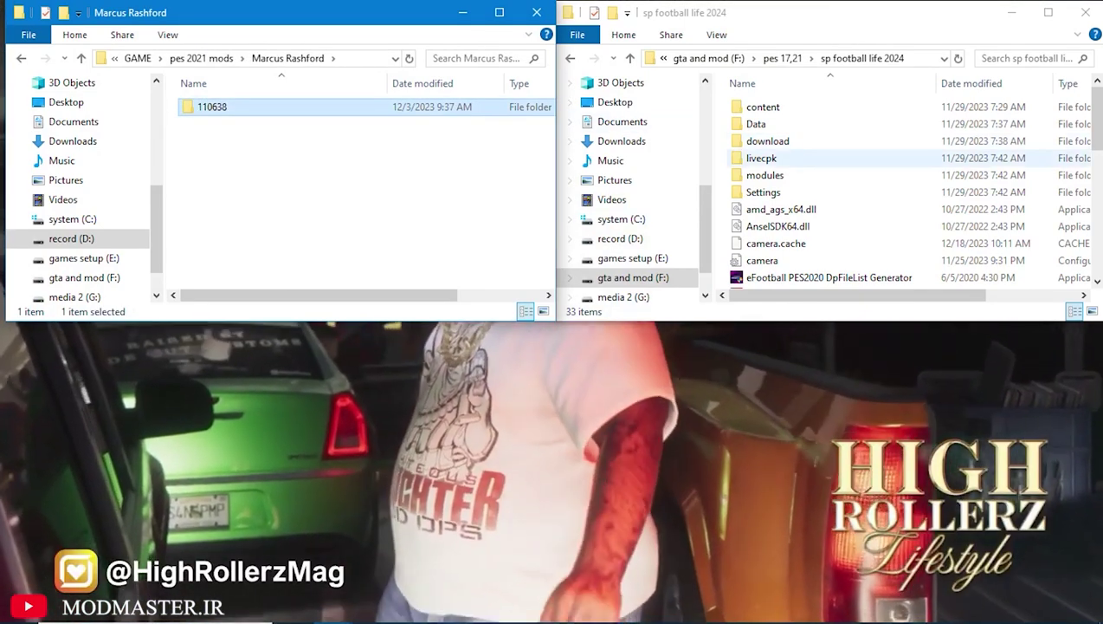
{"action": "left_click", "coordinate": [762, 157]}
{"action": "double_click", "coordinate": [762, 157]}
{"action": "double_click", "coordinate": [758, 107]}
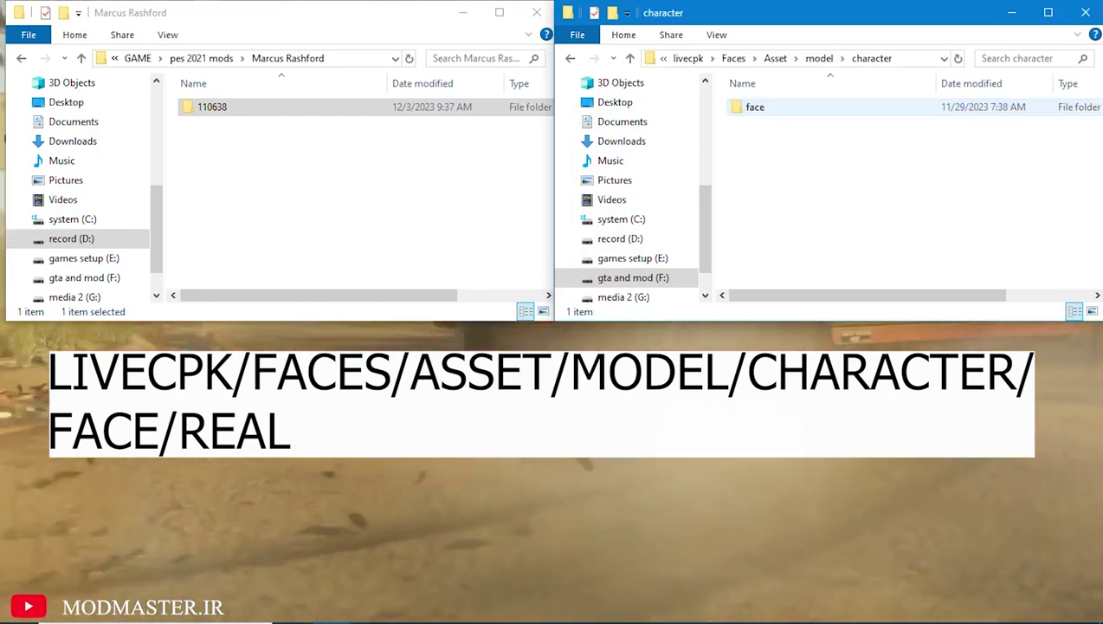
{"action": "double_click", "coordinate": [756, 107]}
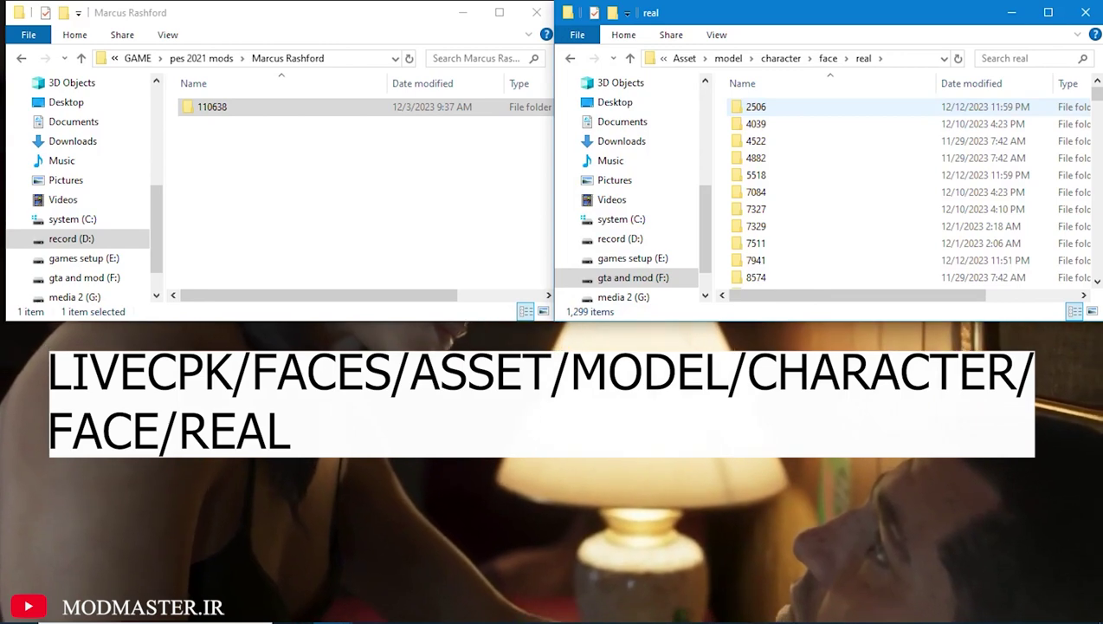
- Drag folder 110638 into the real face folder, replacing same-named files
{"action": "left_click_drag", "start_coordinate": [212, 107], "coordinate": [737, 165]}
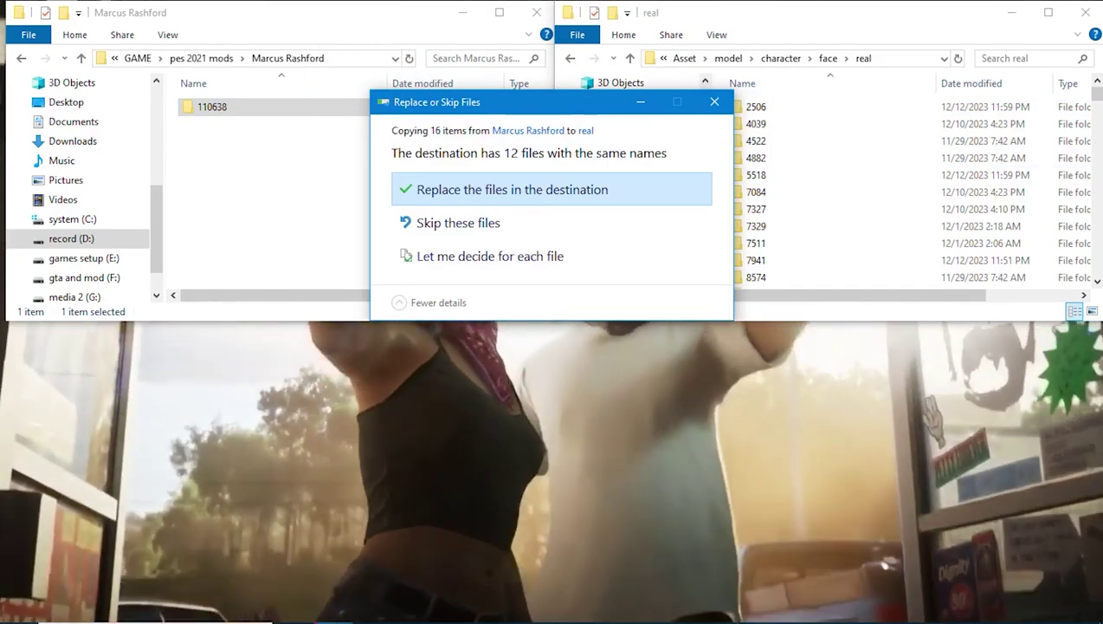
{"action": "left_click", "coordinate": [537, 188]}
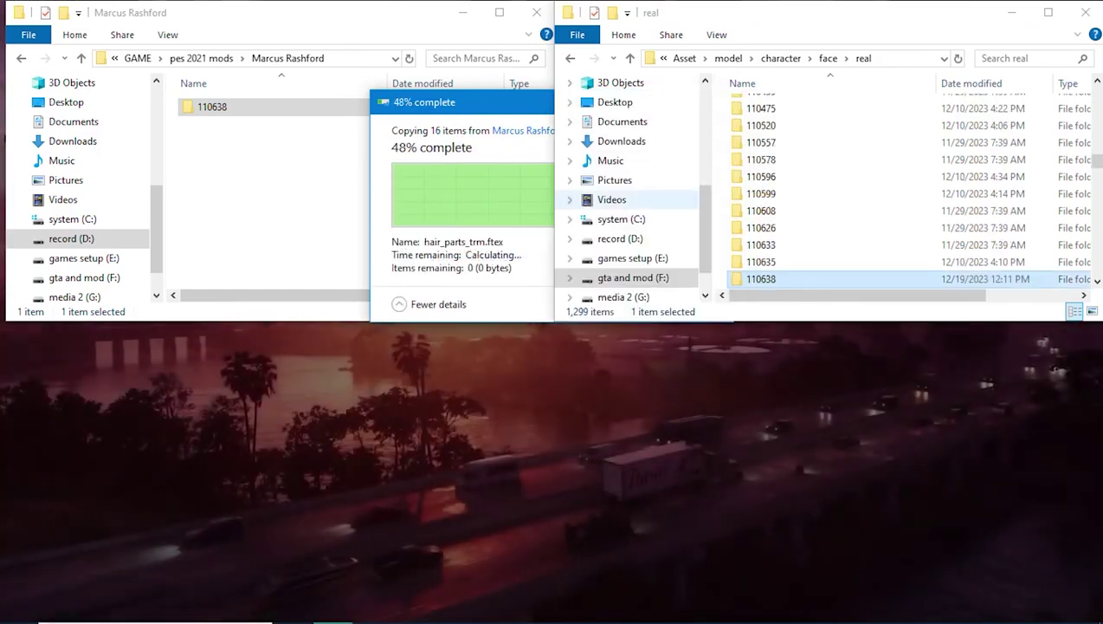